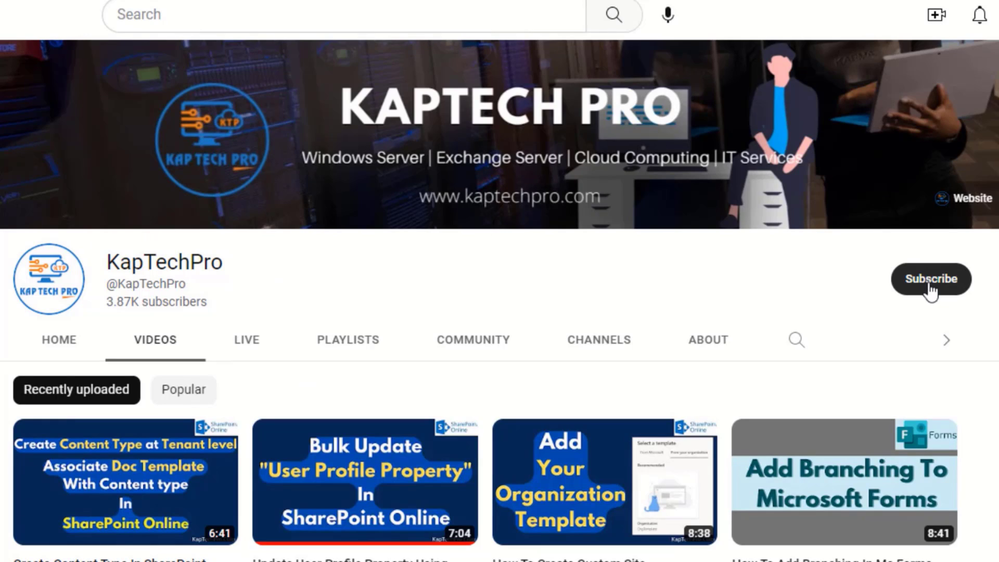
Step: Subscribe to the KapTechPro channel with the notification bell set to All
left_click(929, 290)
left_click(929, 290)
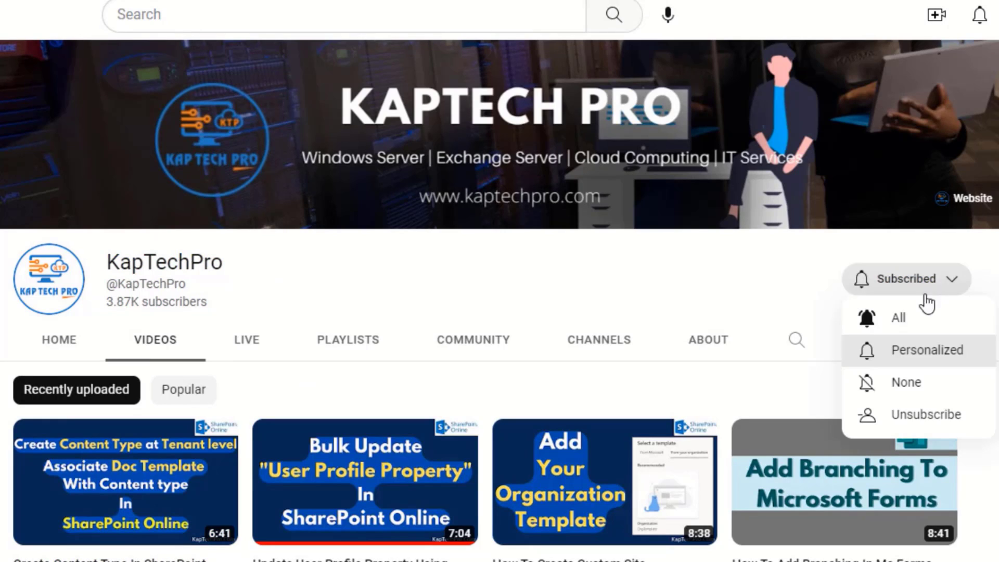
left_click(904, 326)
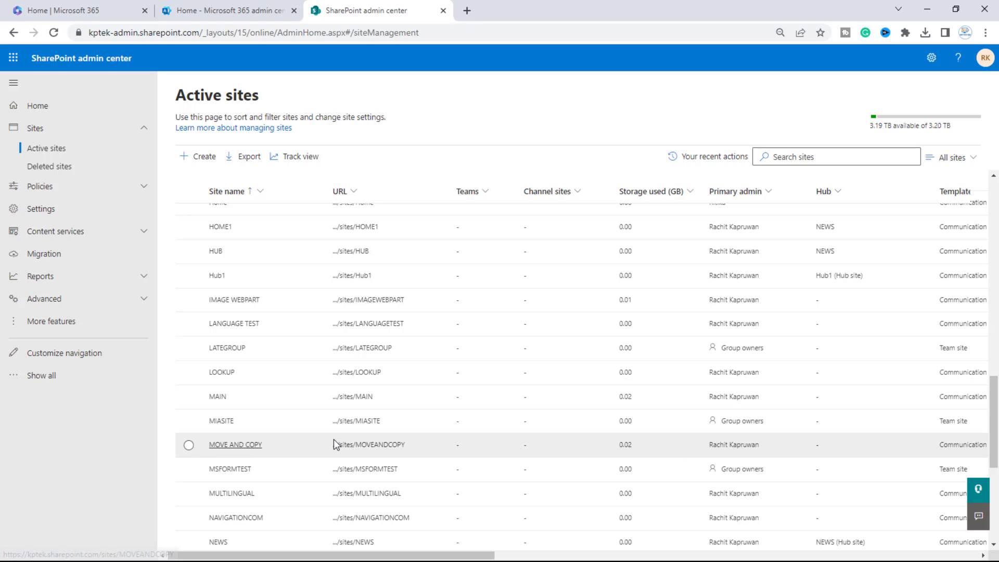
Step: Open the MOVE AND COPY site in a new tab and go to its Site contents
left_click(378, 449)
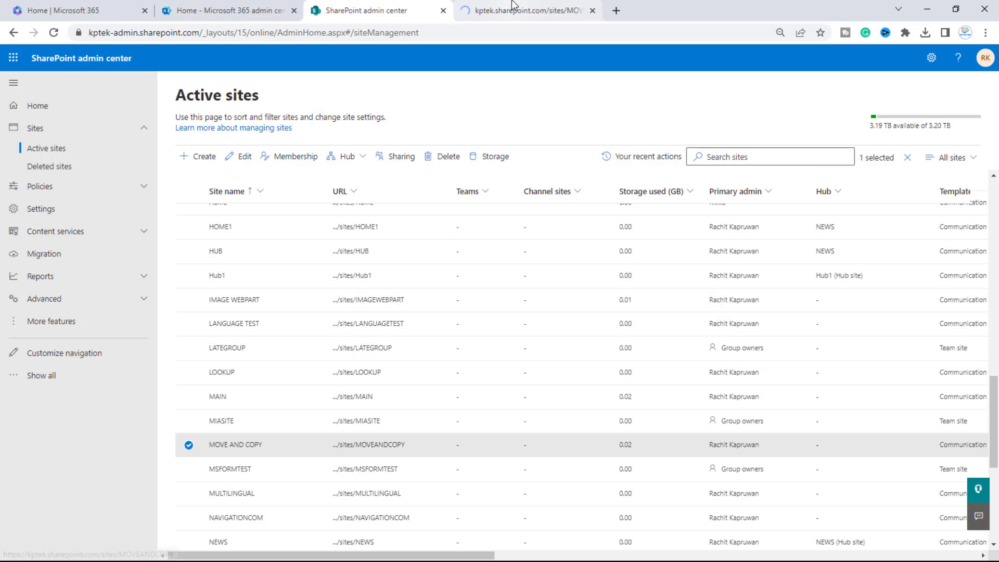
left_click(514, 5)
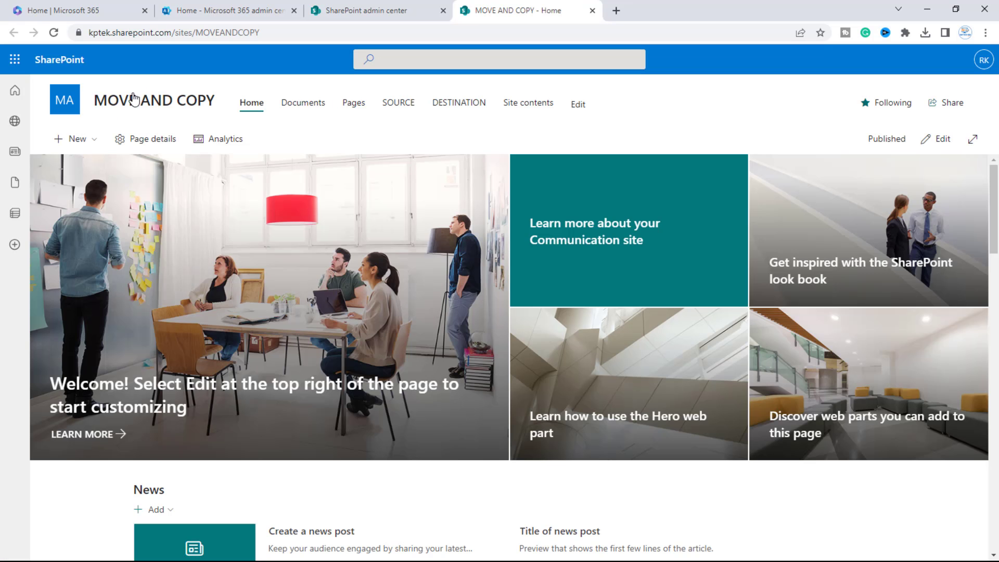
left_click(534, 108)
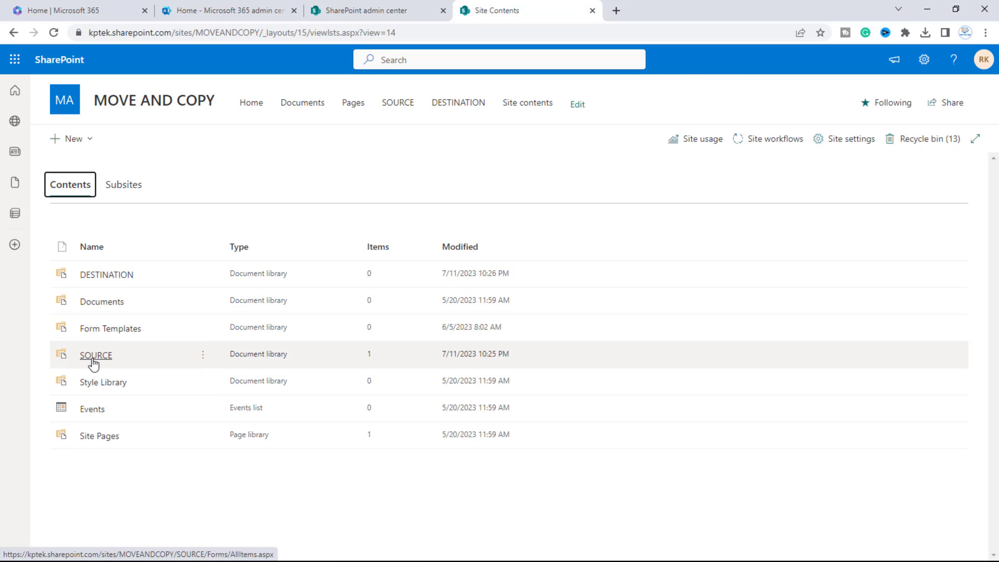
Step: Open SOURCE and DESTINATION in new tabs; SOURCE holds RACHIT PDF.docx, DESTINATION is empty
left_click(95, 358, "ctrl")
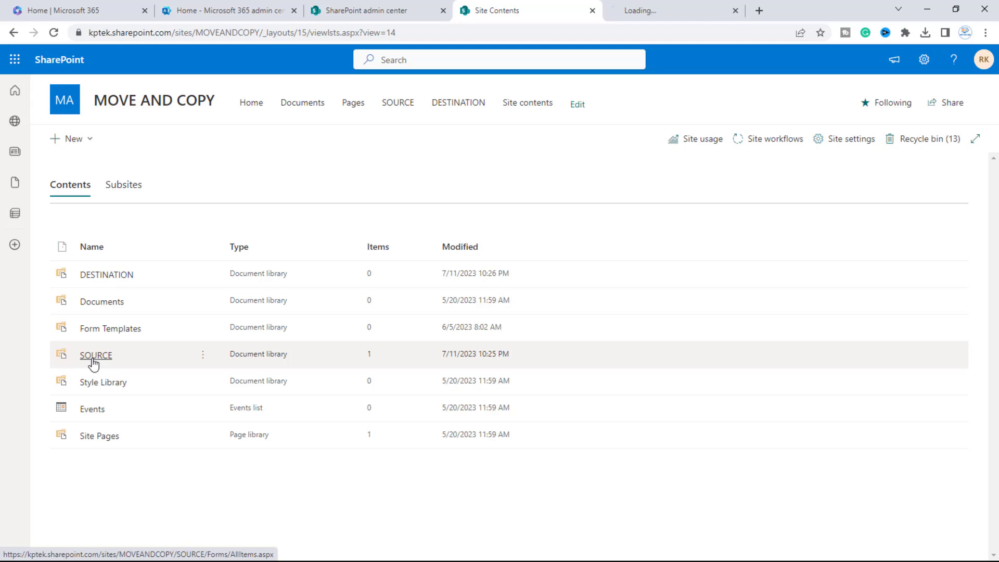
left_click(109, 282, "ctrl")
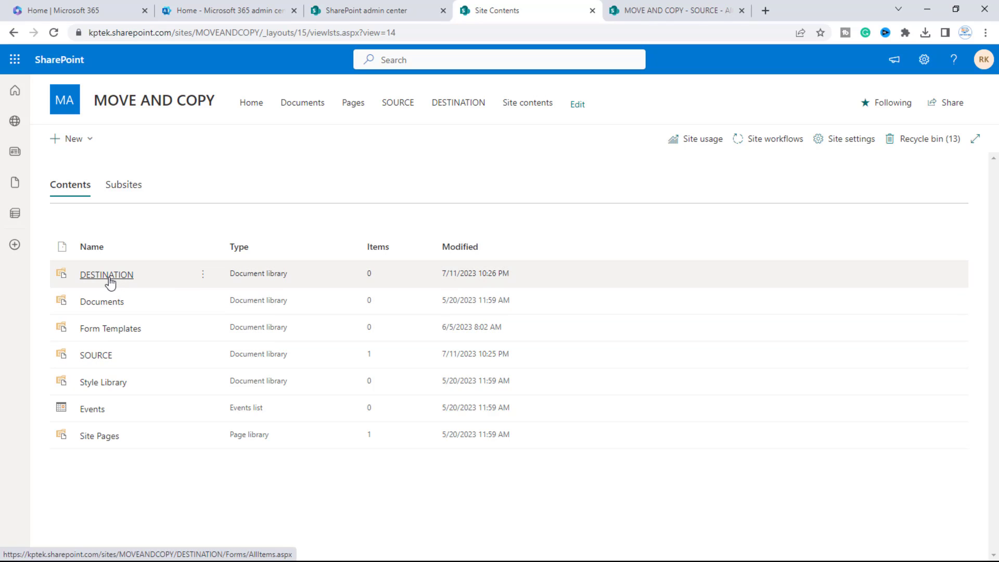
left_click(605, 6)
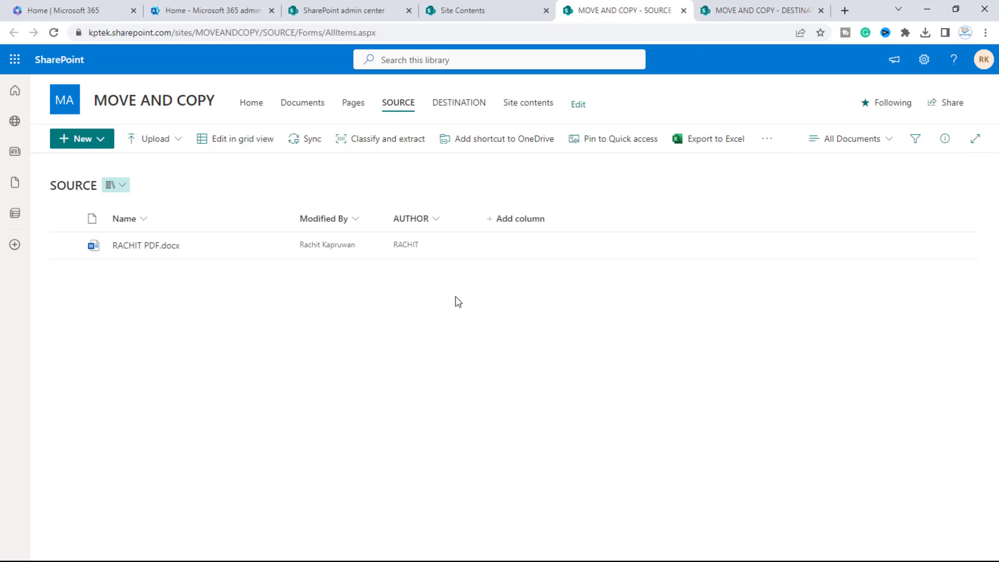
mouse_move(127, 249)
left_click(728, 10)
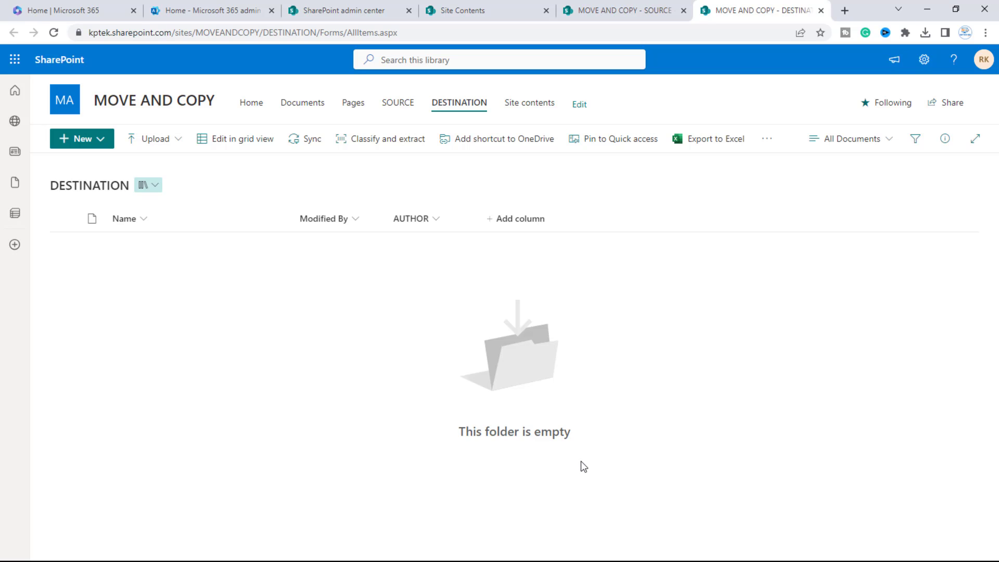
Step: Return to Site contents and launch Power Automate from the Microsoft 365 app launcher
left_click(469, 10)
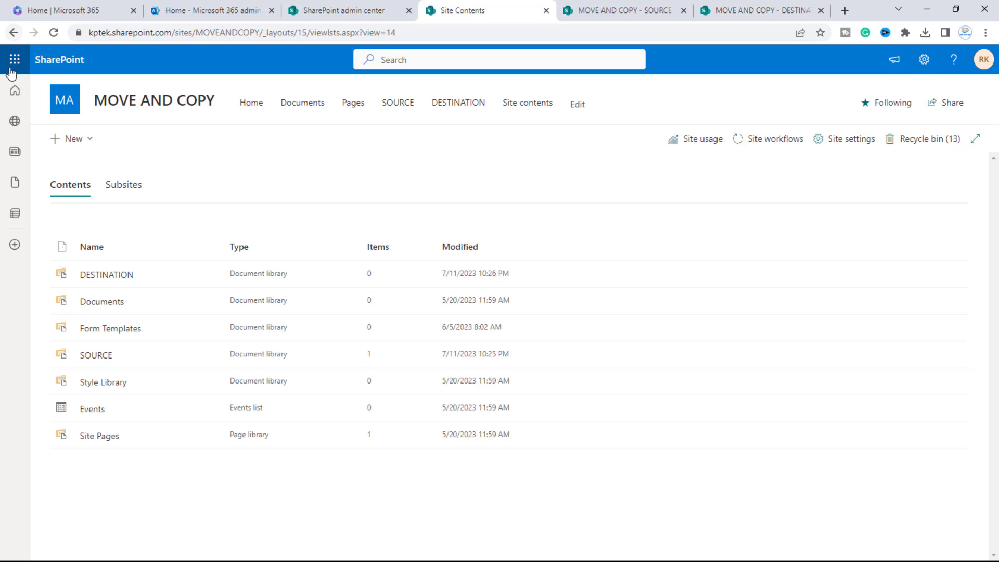
left_click(12, 62)
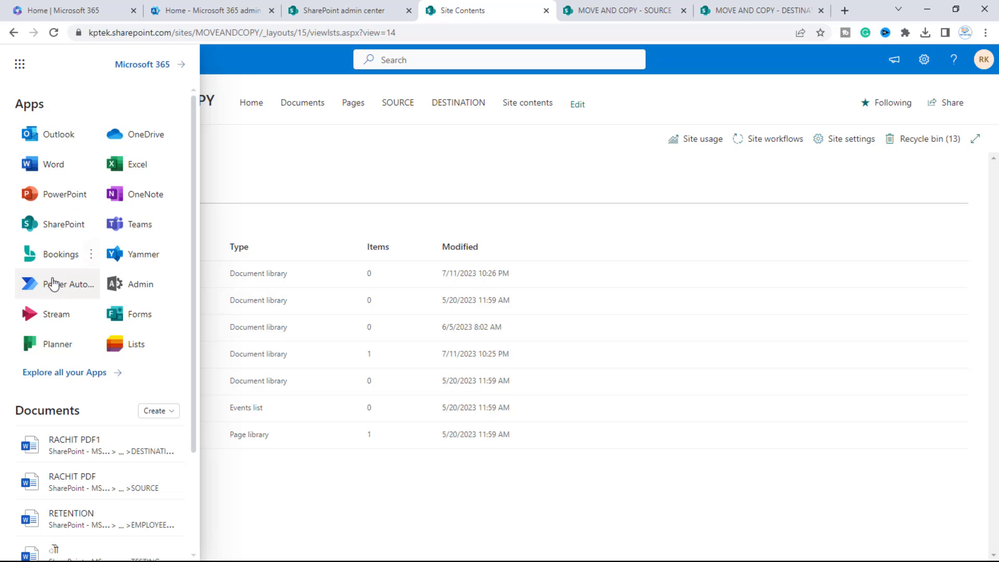
left_click(64, 291)
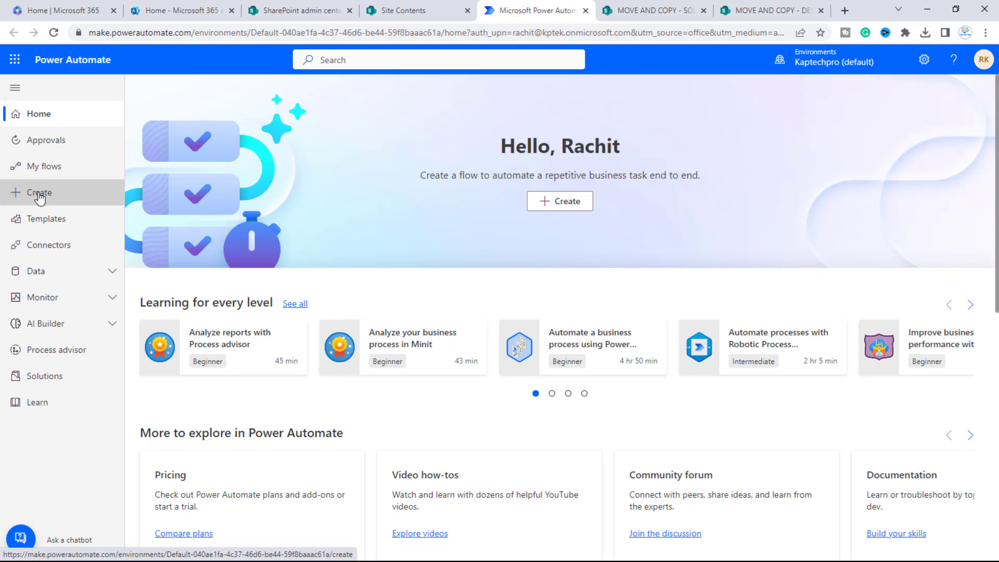
Step: Go to the Create page and scroll down to the Start from a connector section
left_click(40, 197)
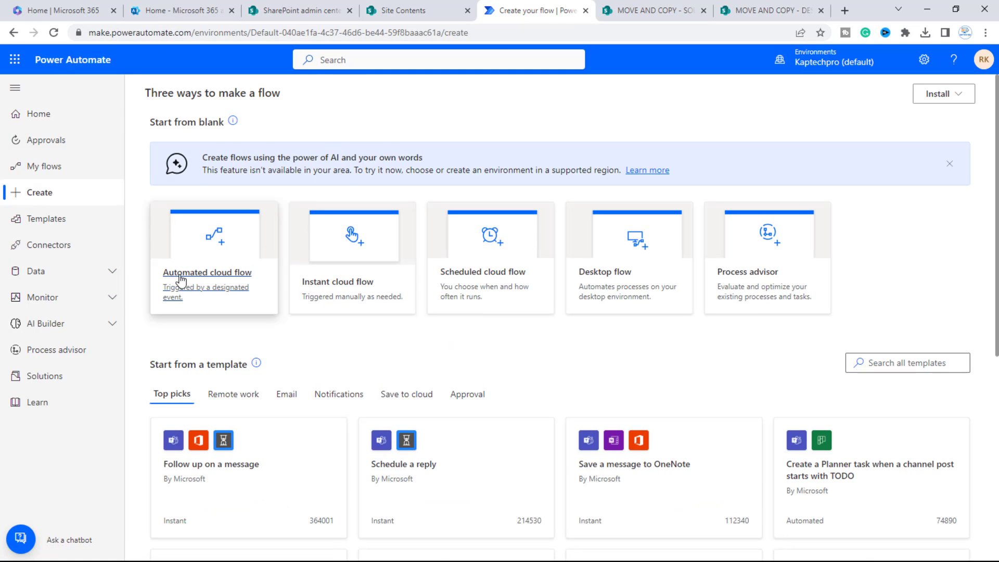
scroll(586, 323, "down", 2)
scroll(588, 331, "down", 3)
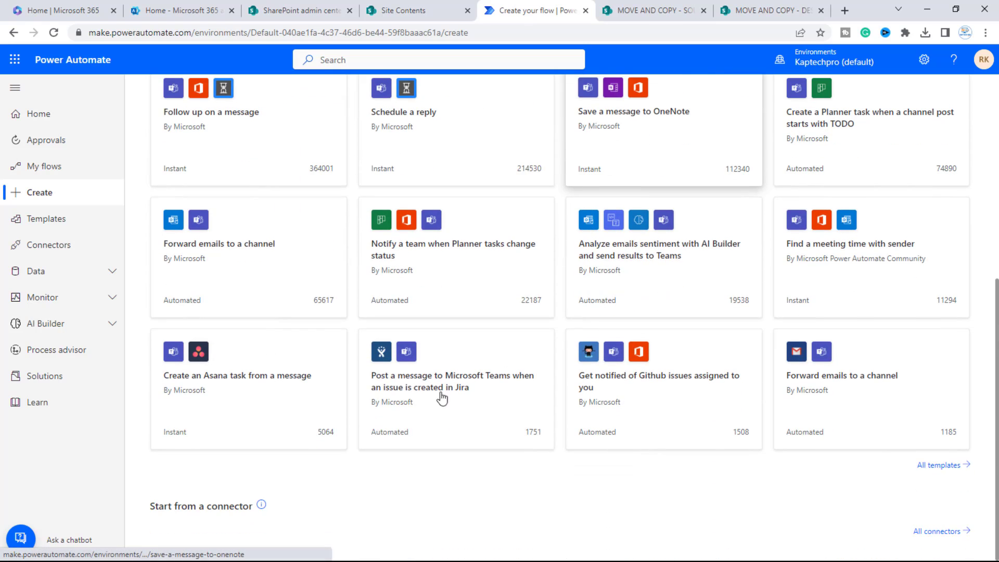
scroll(458, 407, "down", 2)
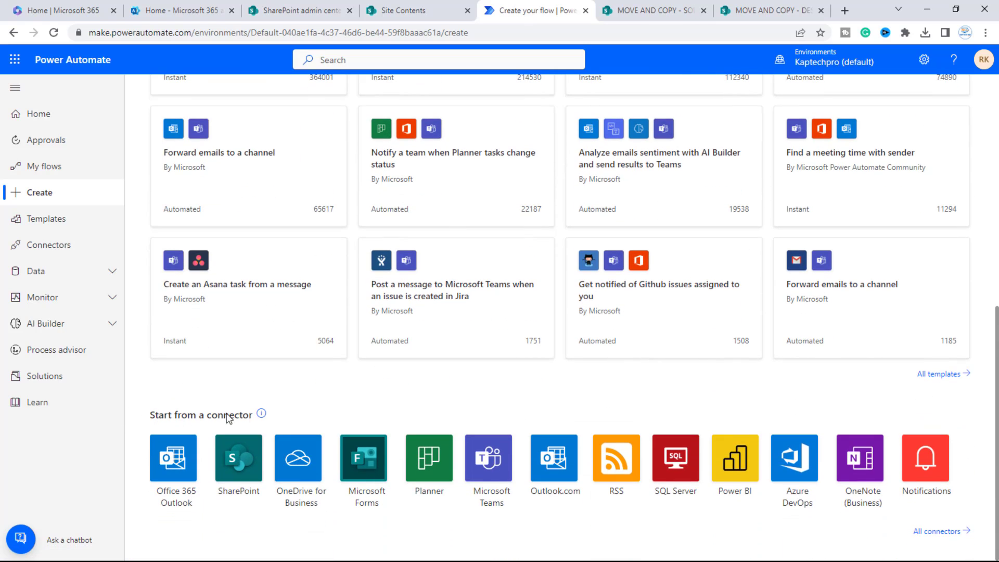
Step: Choose the SharePoint connector's 'When a file is created or modified (properties only)' trigger
left_click(246, 490)
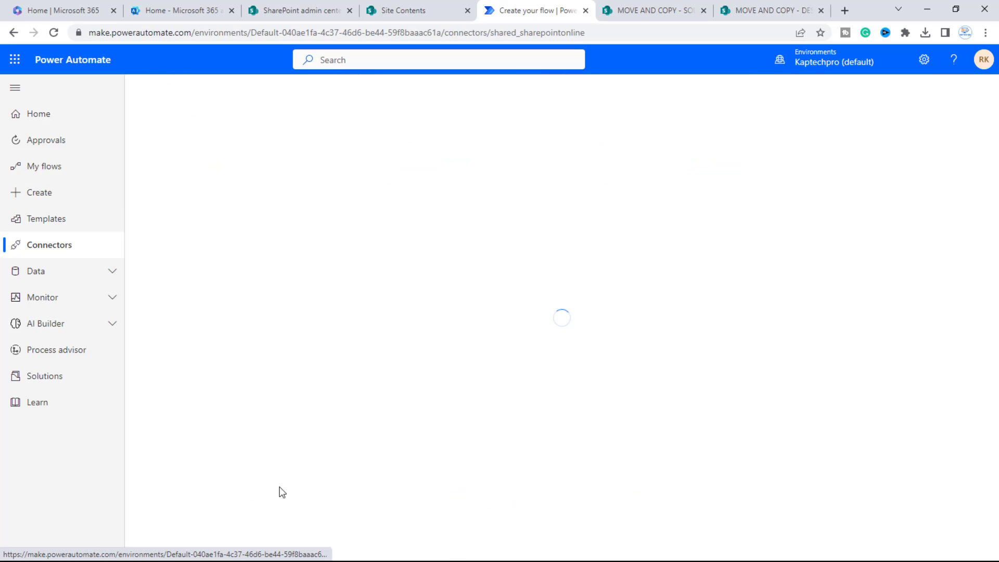
scroll(371, 250, "down", 3)
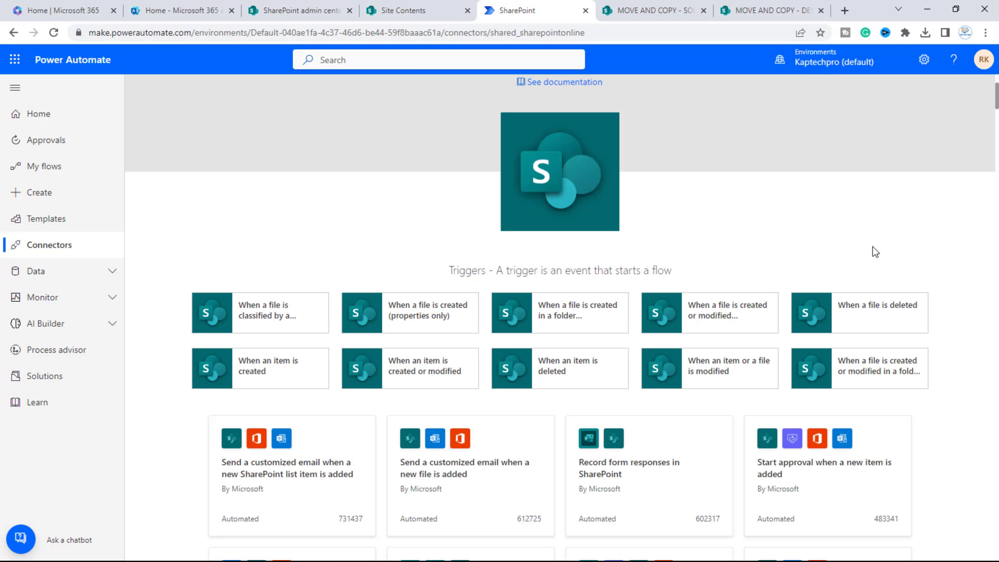
scroll(853, 251, "down", 2)
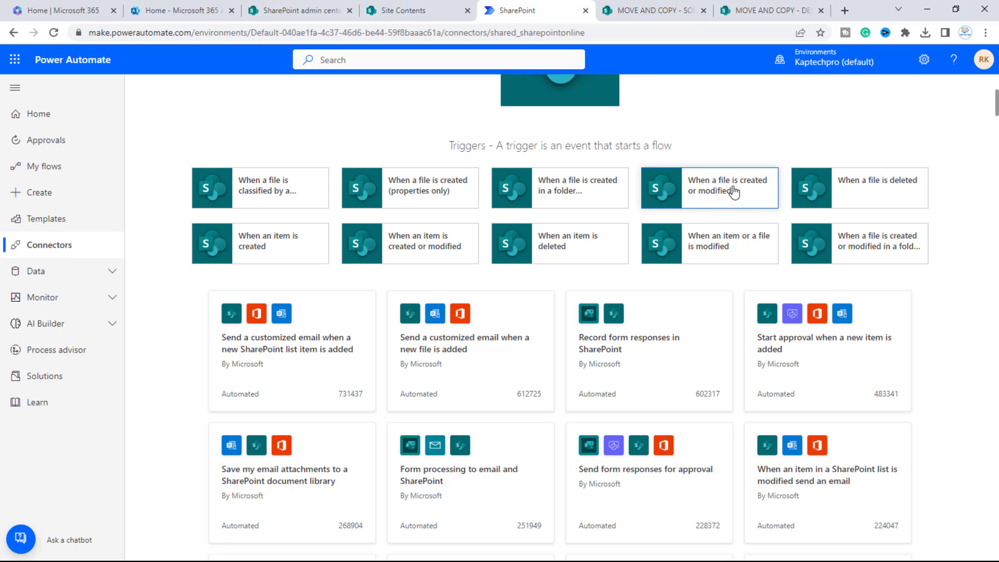
left_click(706, 193)
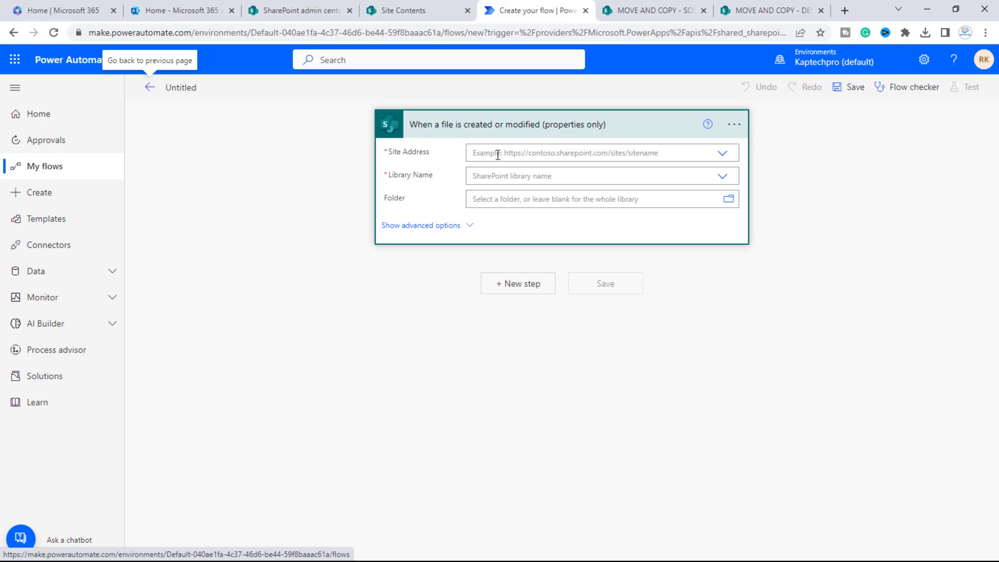
Step: Set the trigger's Site Address to MOVE AND COPY and Library Name to SOURCE, then add a new step
left_click(722, 154)
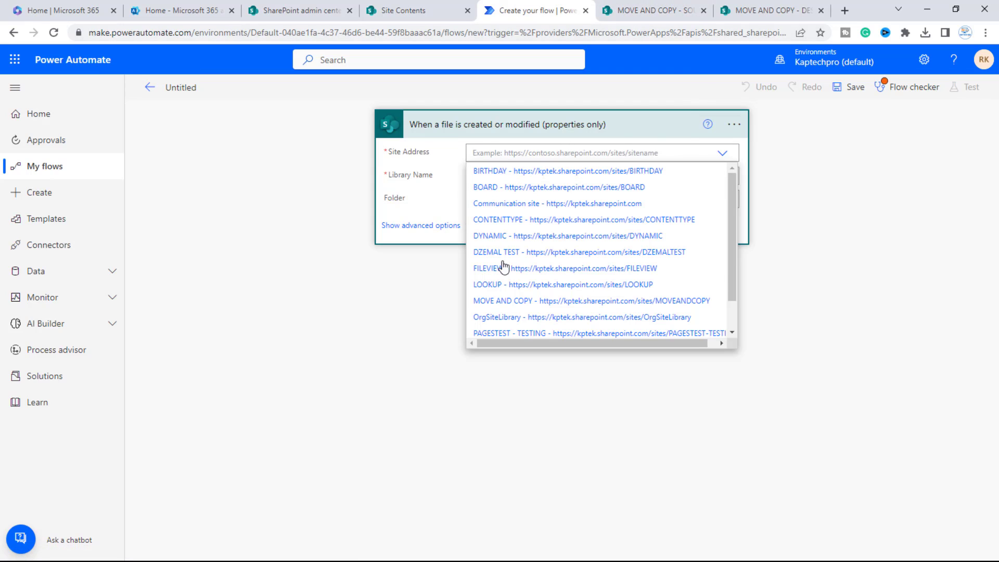
left_click(610, 302)
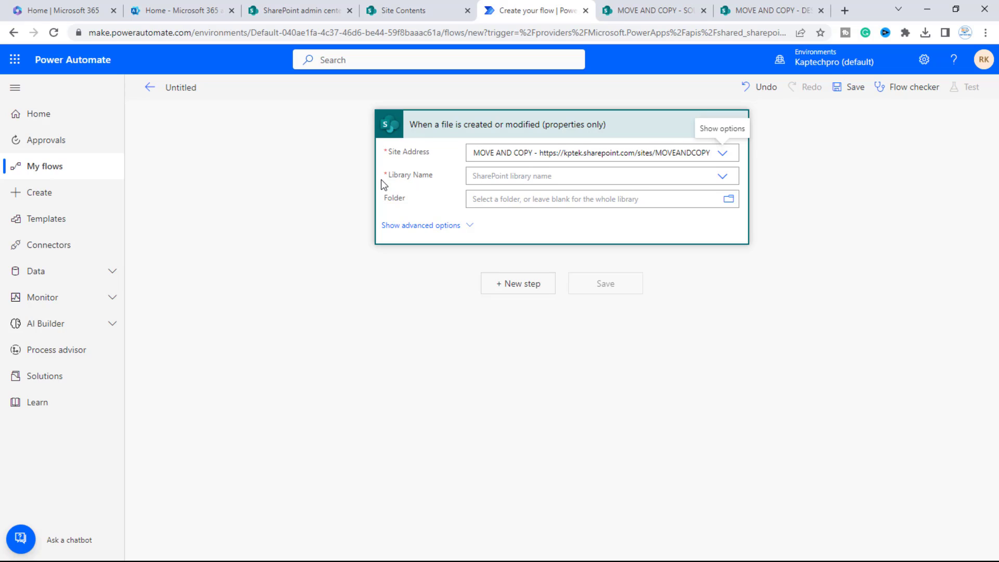
left_click(723, 177)
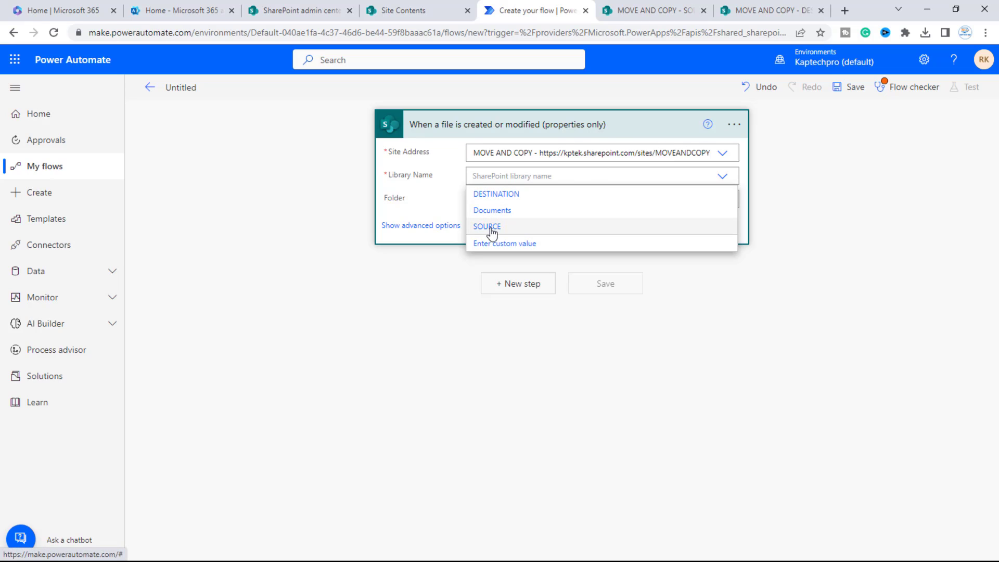
left_click(598, 226)
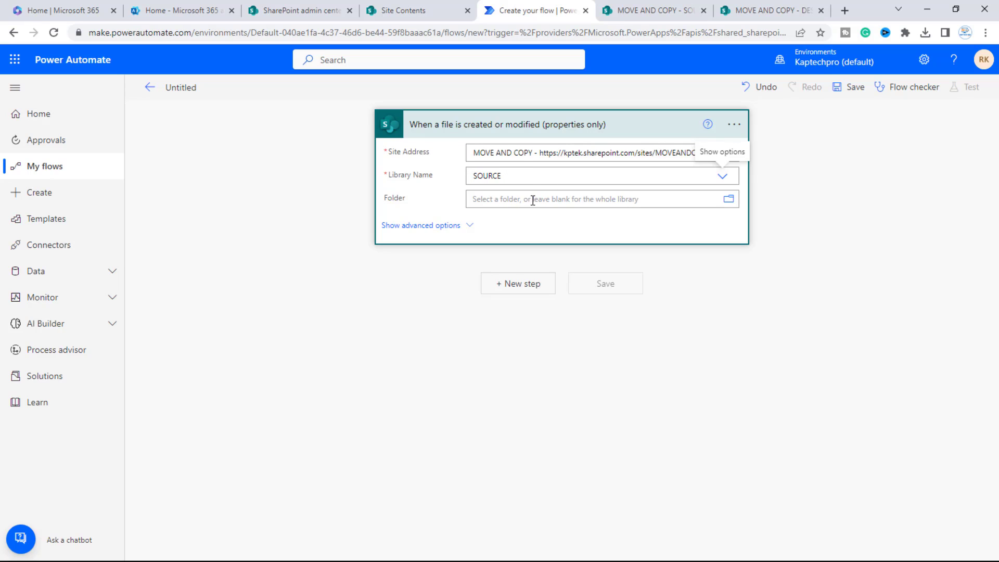
left_click(511, 292)
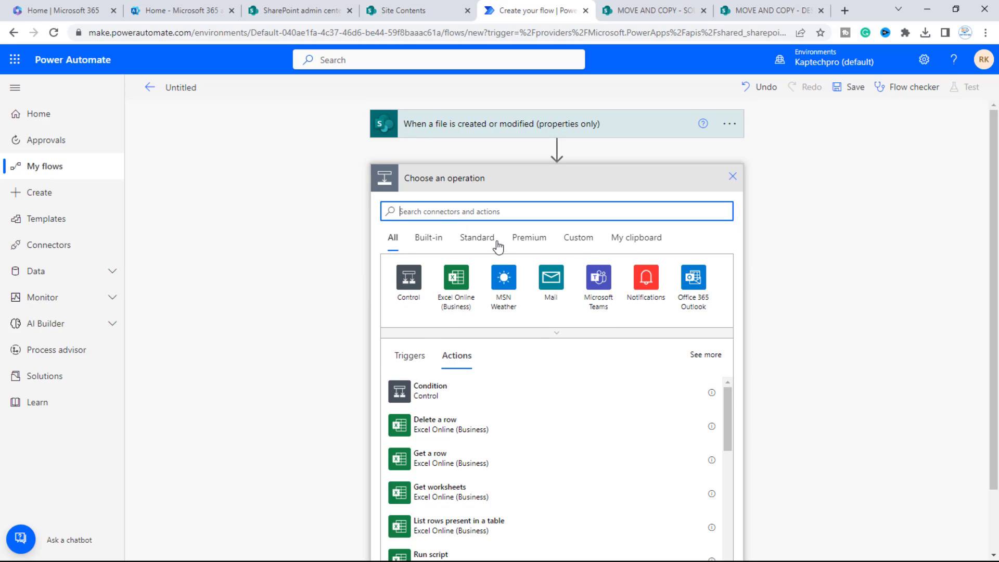
Step: Search 'share' in Choose an operation and add the SharePoint Copy file action
type("share")
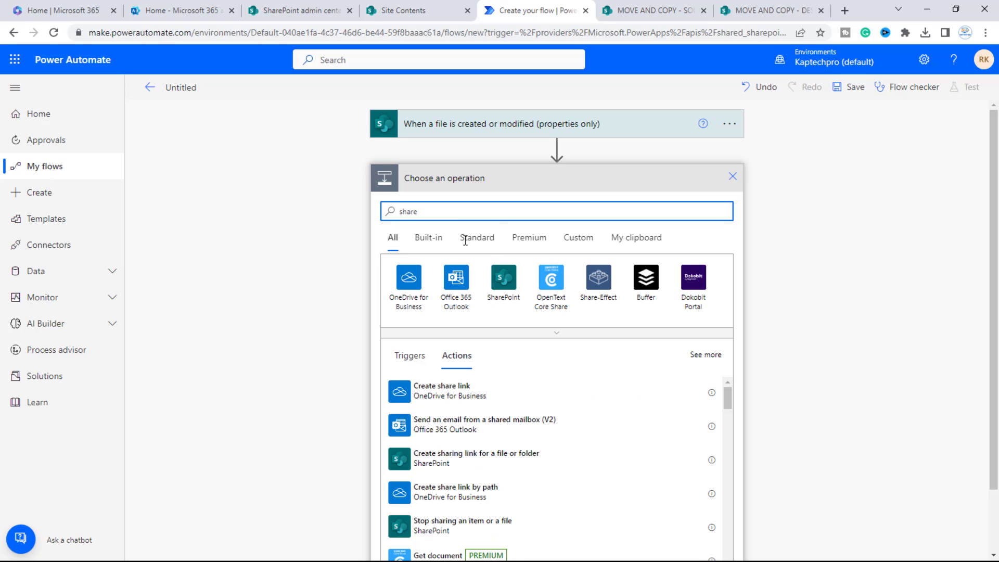
left_click(501, 288)
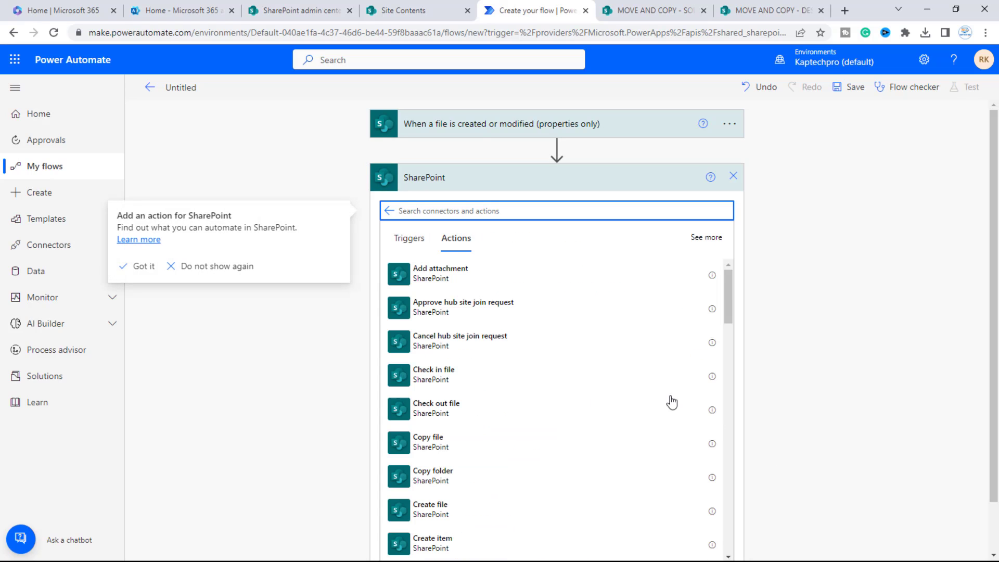
left_click(411, 244)
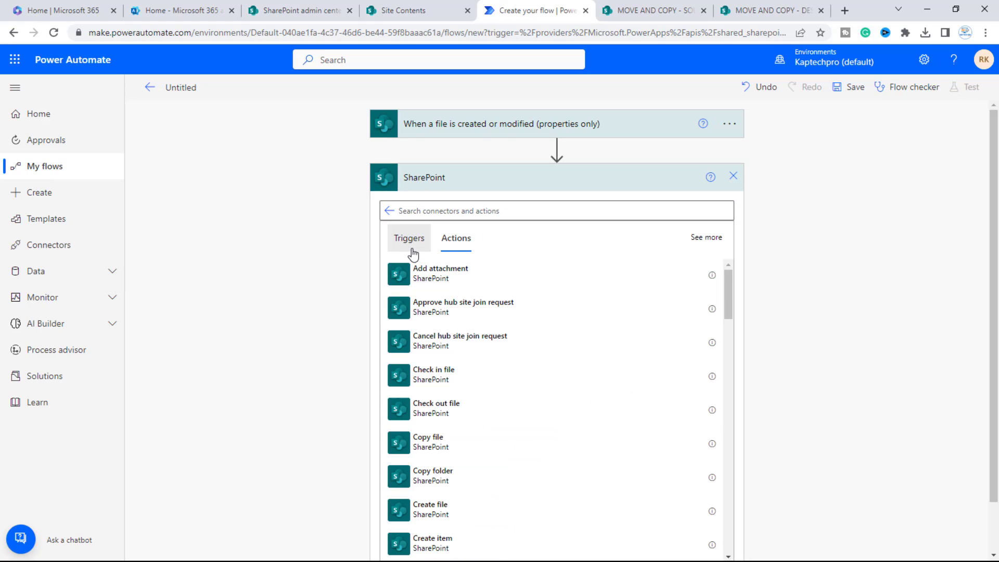
left_click(460, 245)
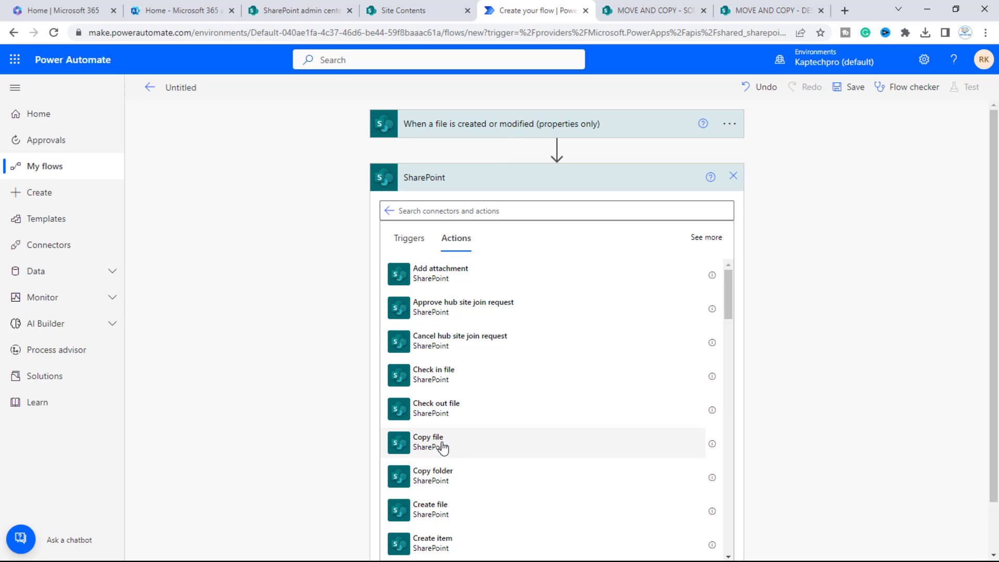
left_click(485, 448)
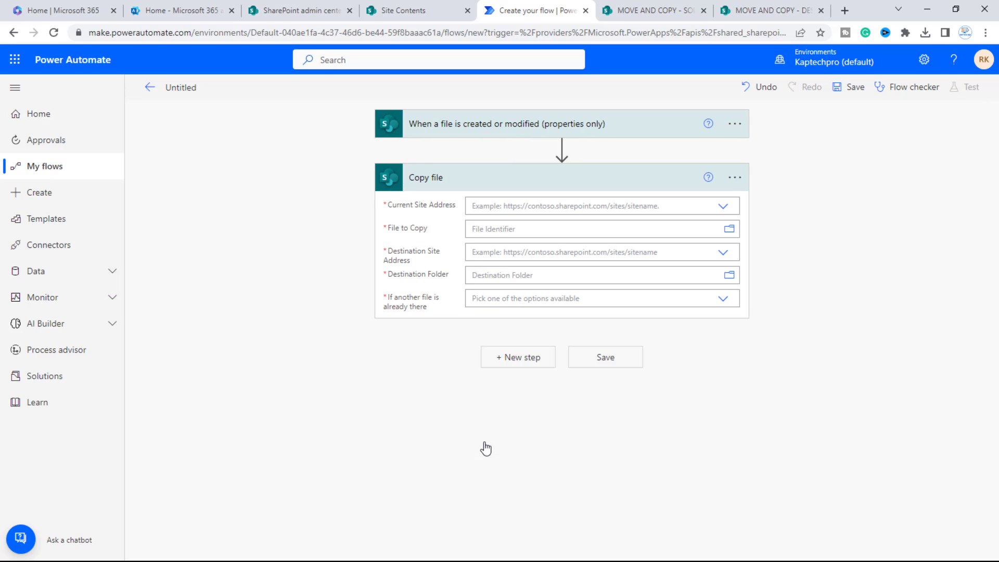
Step: Set Current Site Address to MOVE AND COPY and File to Copy to the trigger's Identifier
left_click(511, 202)
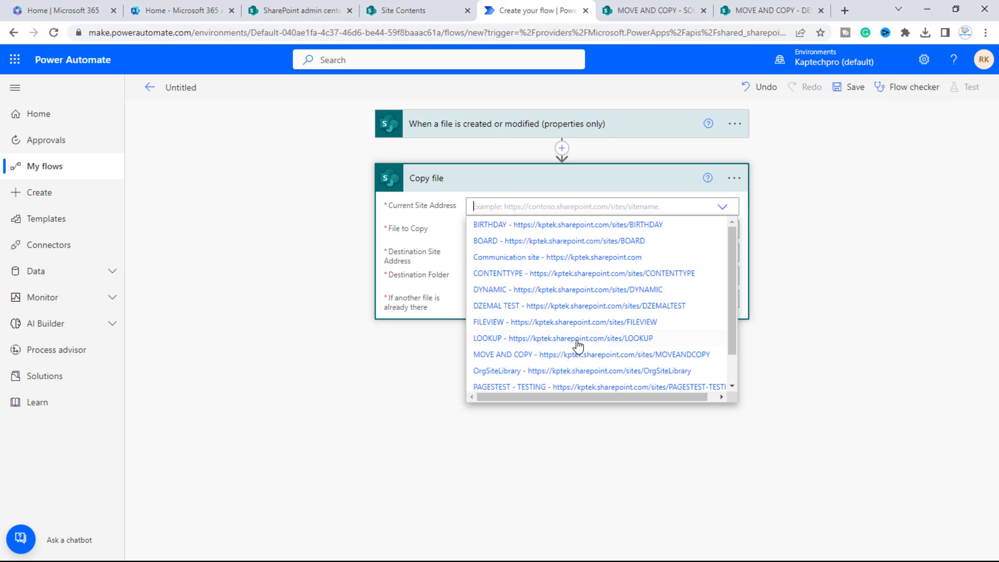
left_click(688, 356)
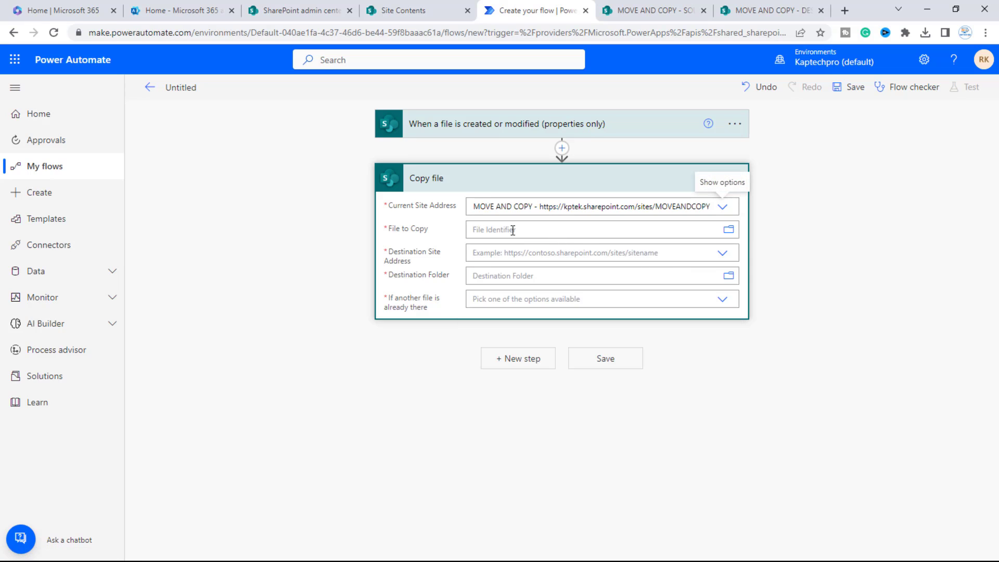
left_click(560, 233)
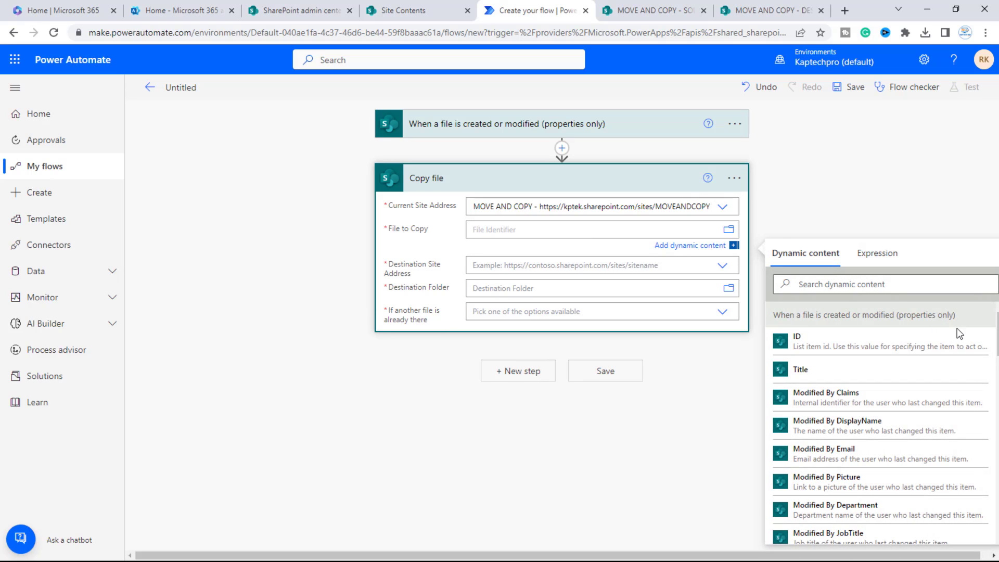
left_click(855, 285)
type("ide")
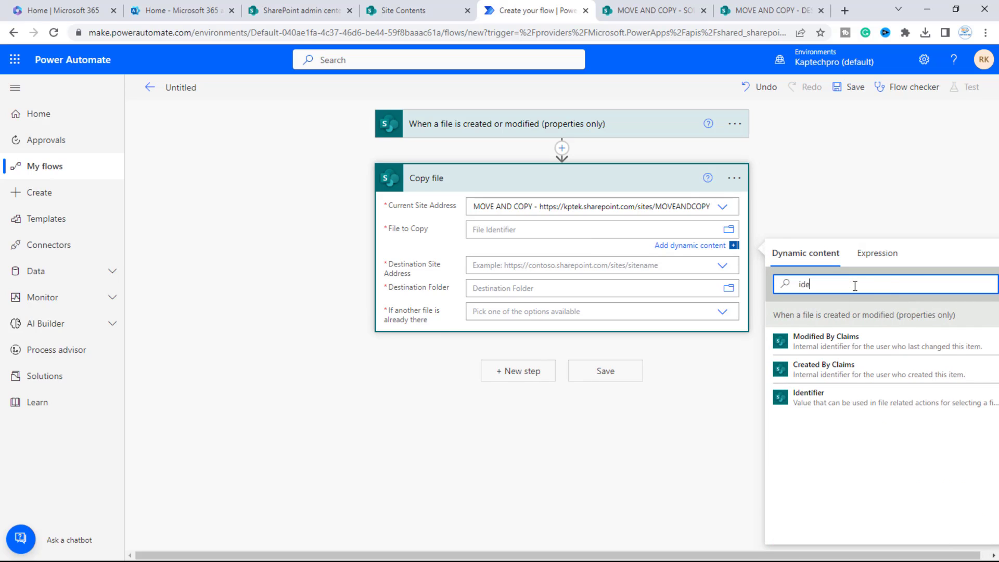
left_click(939, 403)
Step: Set Destination Site Address to MOVE AND COPY and Destination Folder to /DESTINATION
left_click(487, 270)
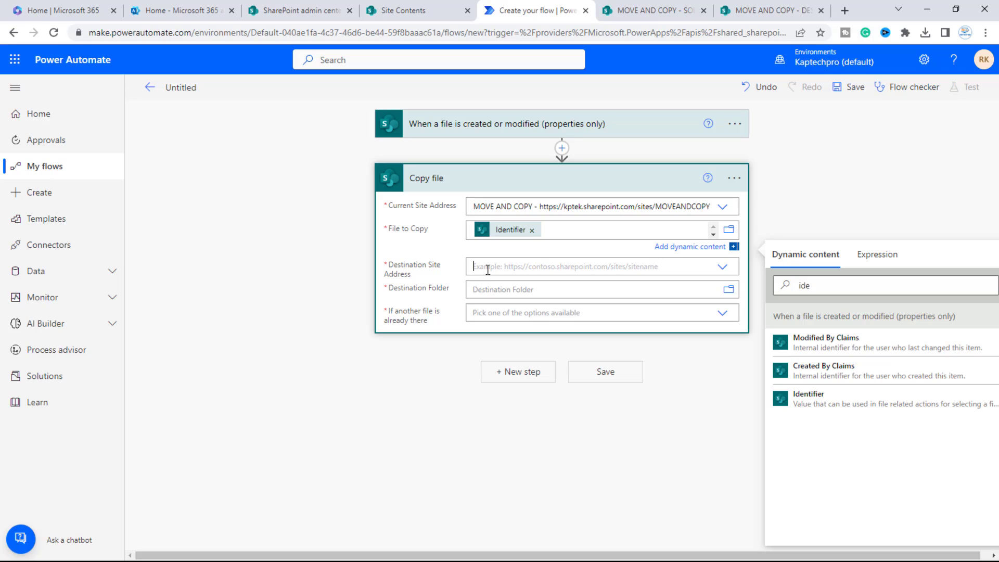
left_click(723, 266)
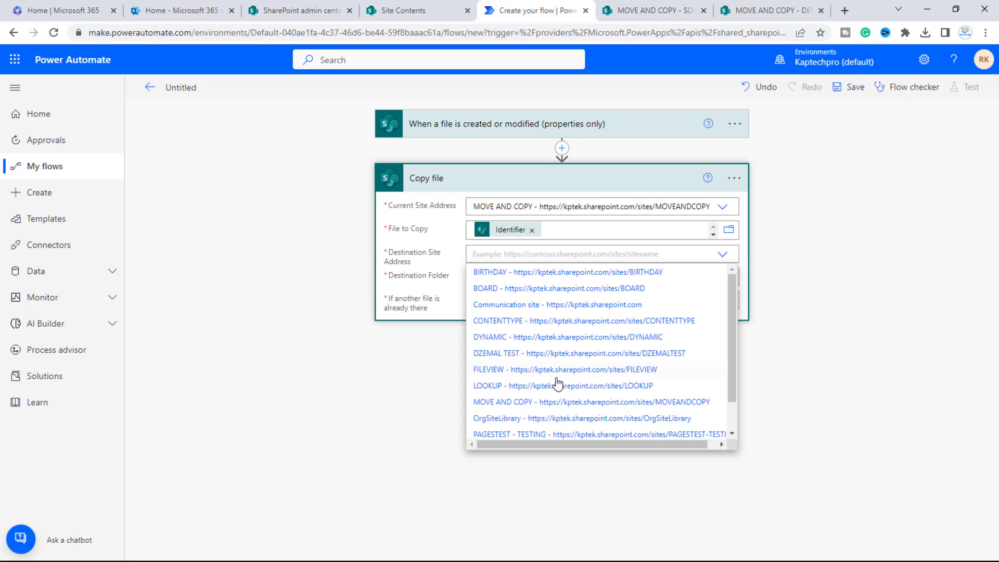
left_click(549, 405)
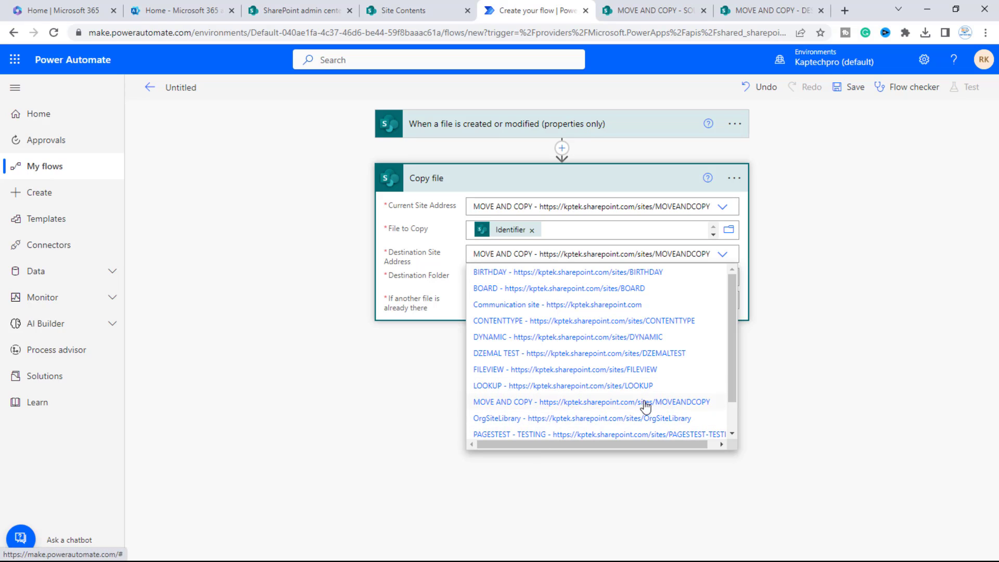
left_click(680, 406)
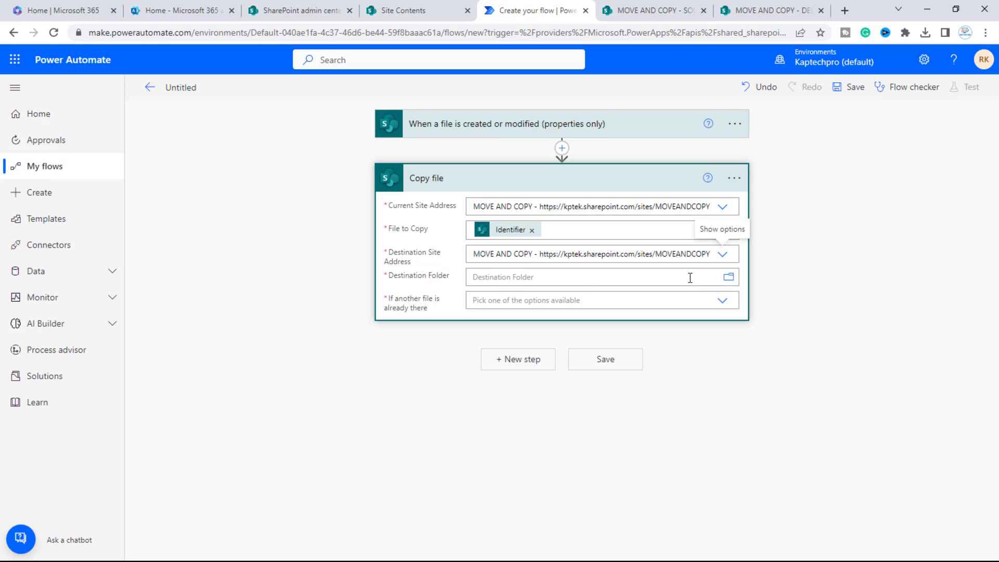
left_click(730, 284)
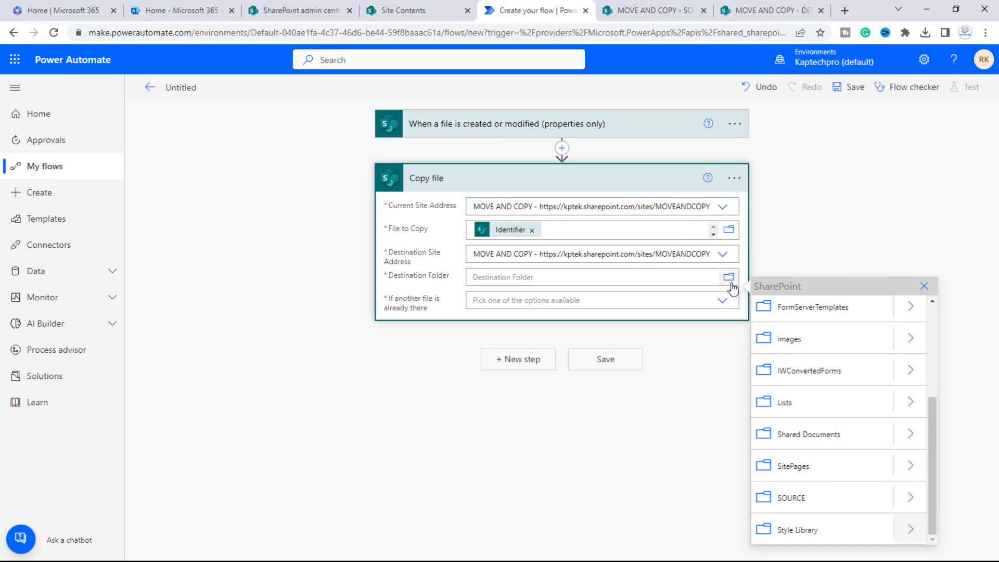
scroll(843, 411, "up", 3)
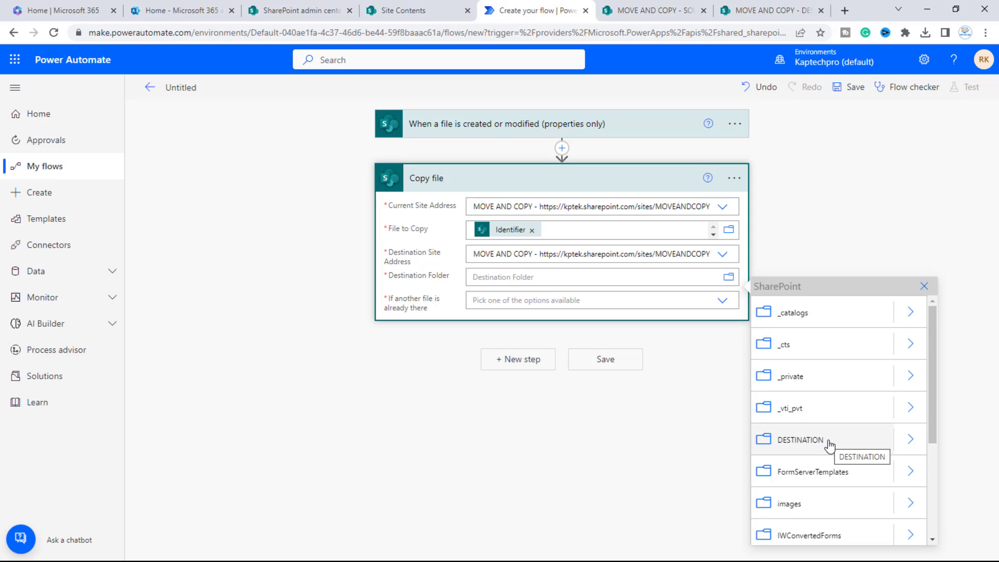
left_click(828, 441)
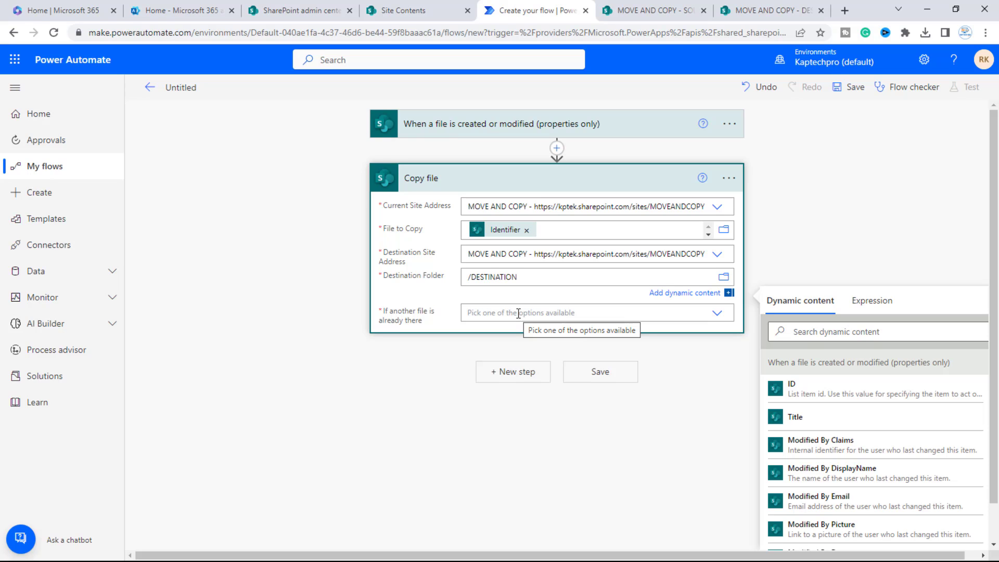
Step: Set 'If another file is already there' to Copy with a new name
left_click(718, 314)
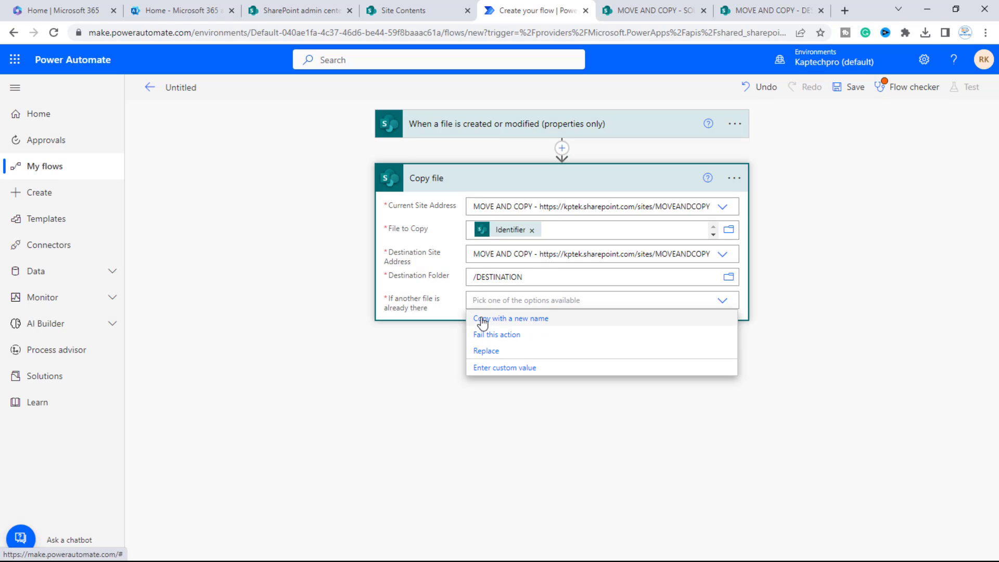
left_click(558, 320)
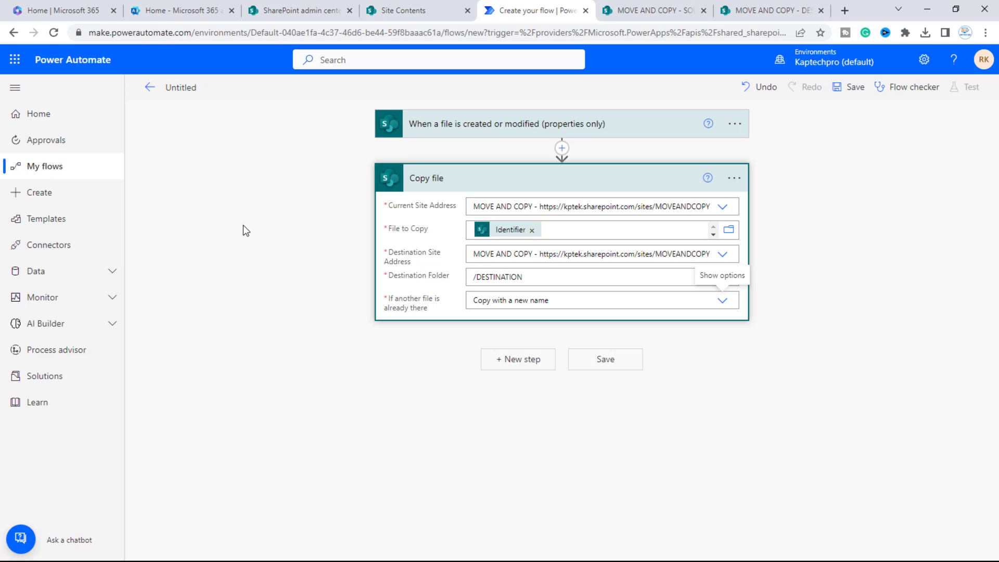
Step: Save the flow and run a Manually triggered test from the Test Flow panel
left_click(849, 89)
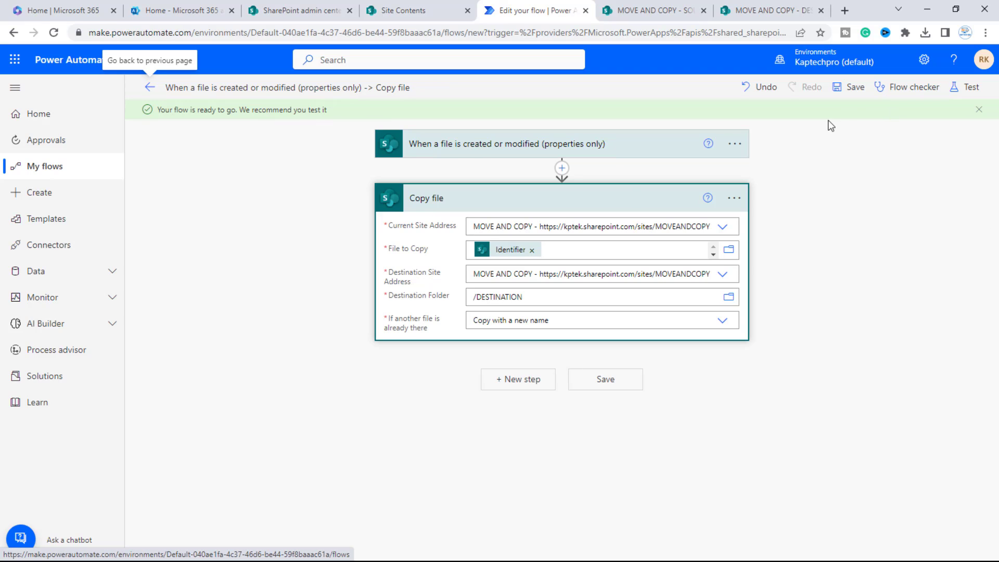
left_click(969, 87)
left_click(803, 118)
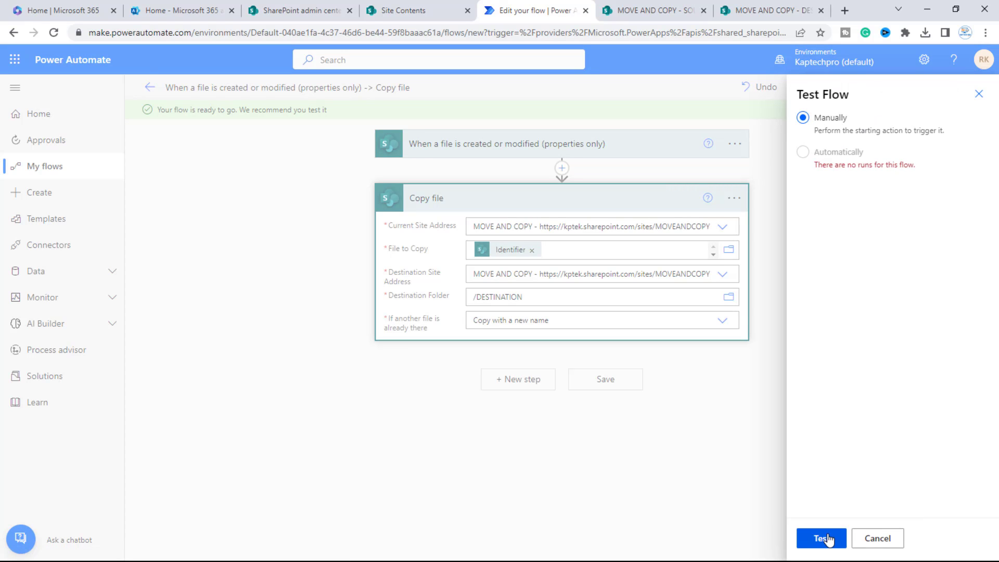
left_click(828, 540)
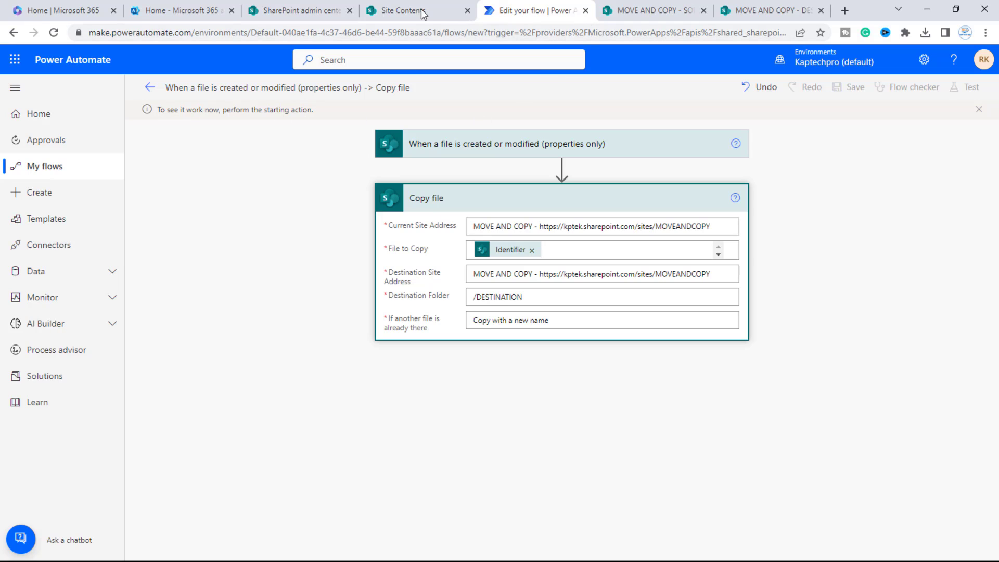
Step: Replace the text in RACHIT PDF.docx from the SOURCE library with 'KapTechPro' and close it
left_click(650, 11)
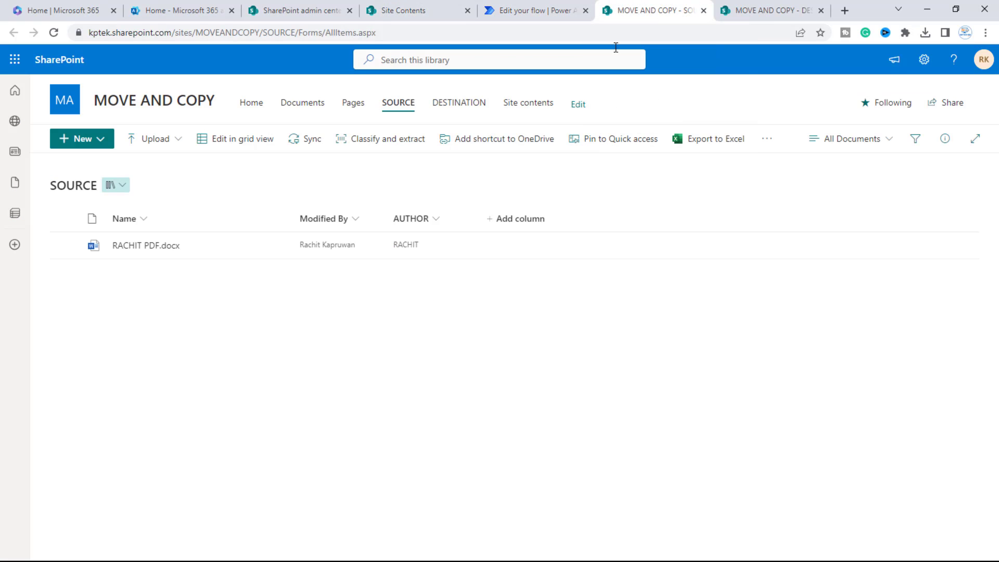
left_click(131, 247)
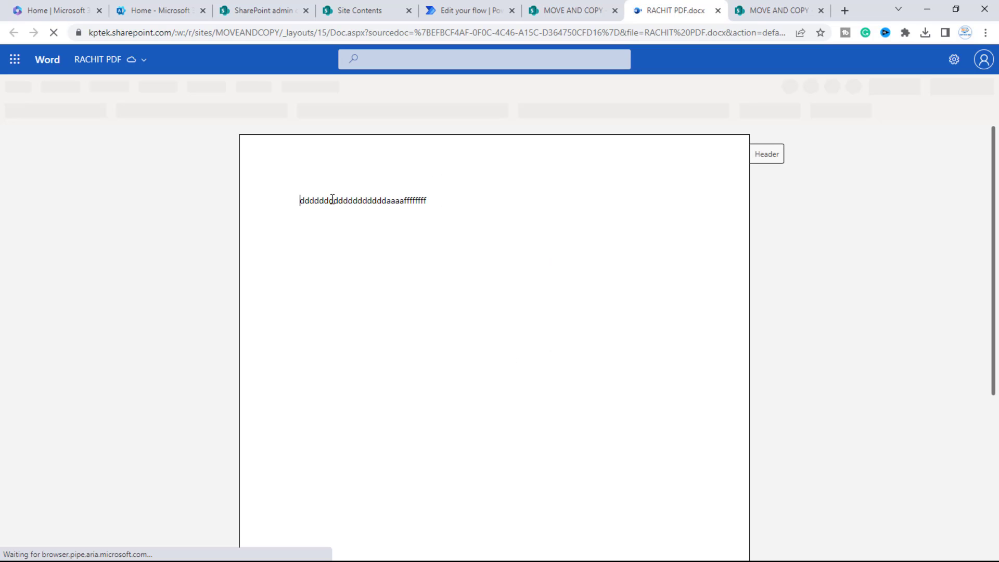
left_click(291, 201)
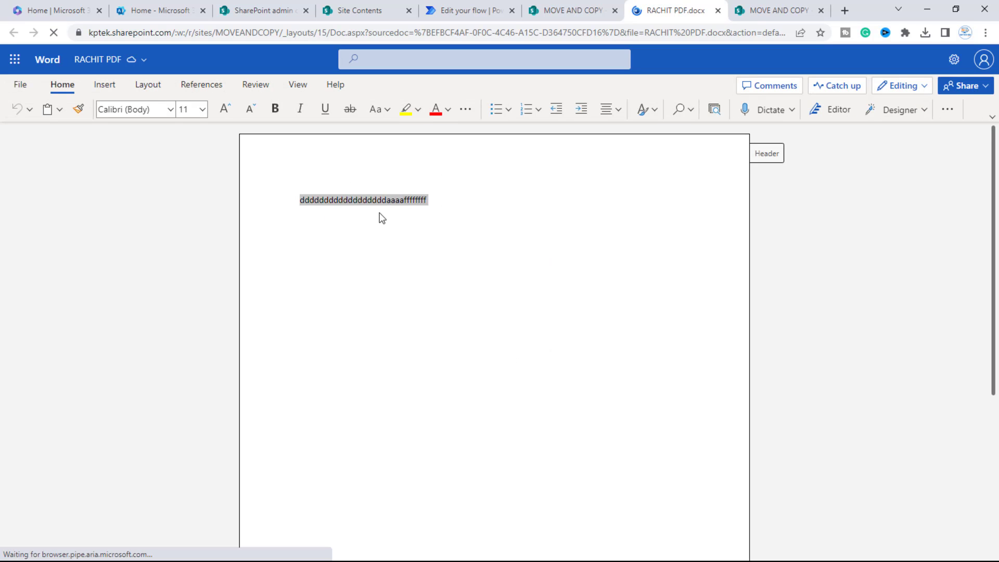
key("BackSpace")
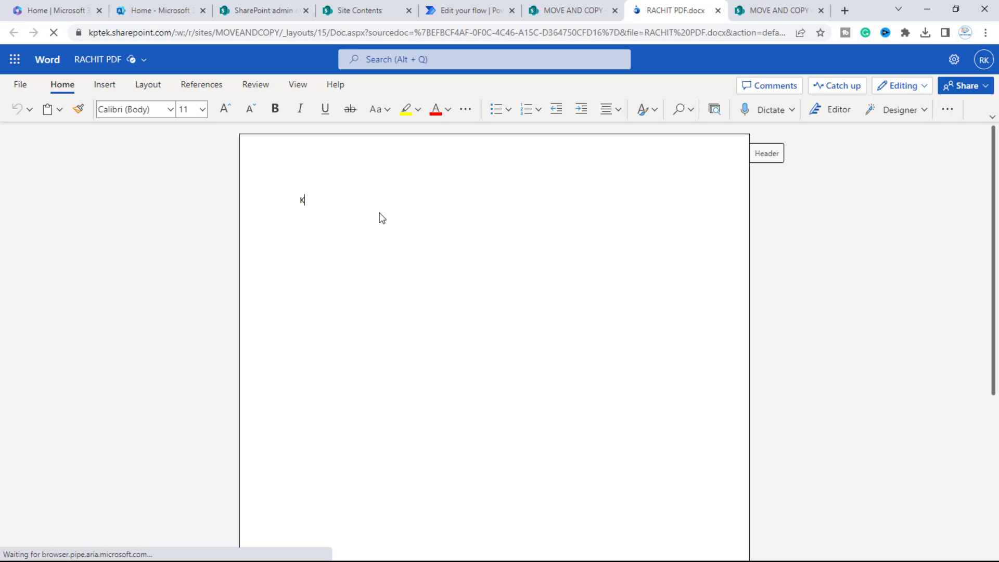
type("KapTechPro")
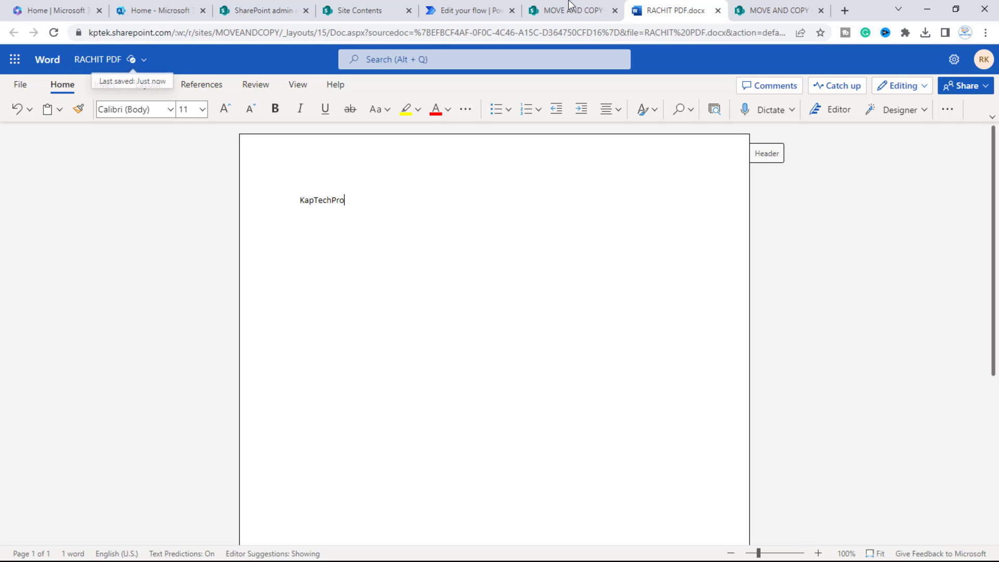
left_click(718, 10)
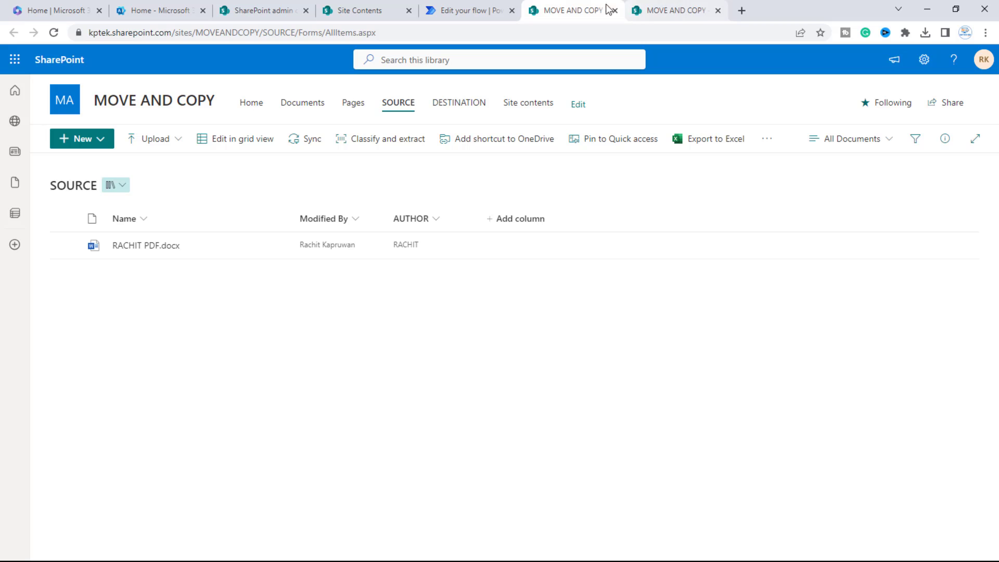
Step: Check the run shows success for the trigger and Copy file steps, then return to SOURCE
left_click(461, 11)
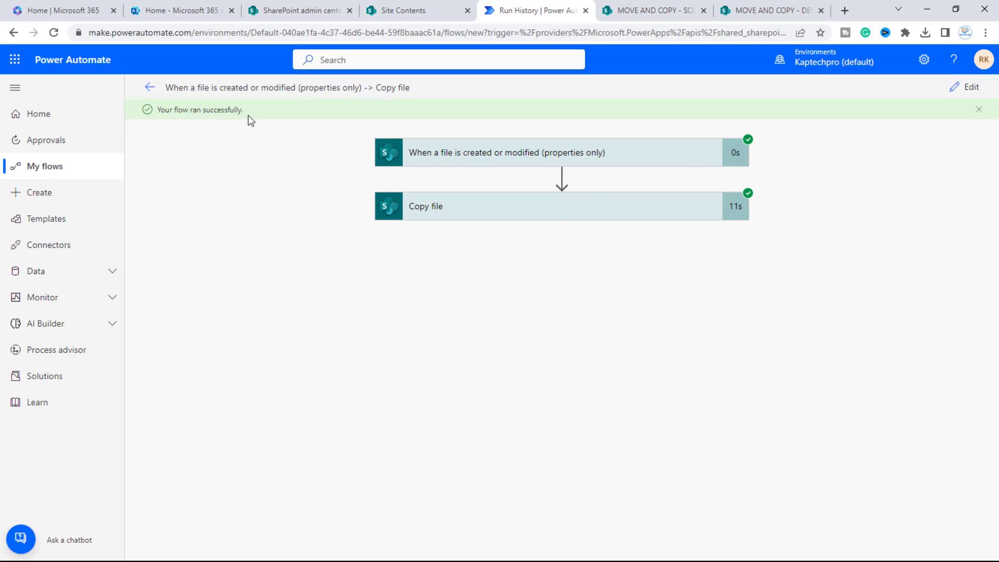
left_click(645, 11)
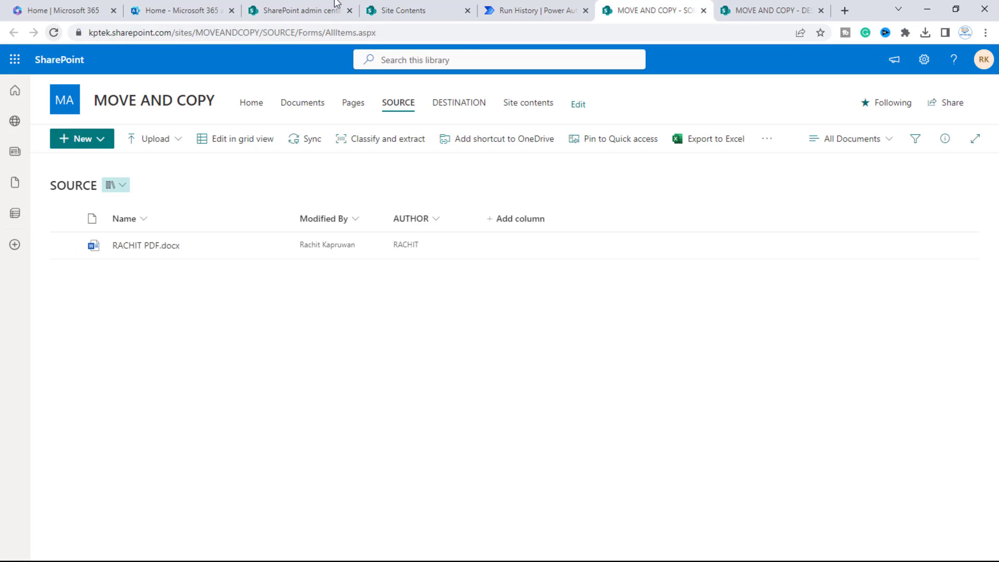
Step: Open the copied RACHIT PDF.docx in the DESTINATION library to confirm it reads 'KapTechPro', then close it
left_click(749, 7)
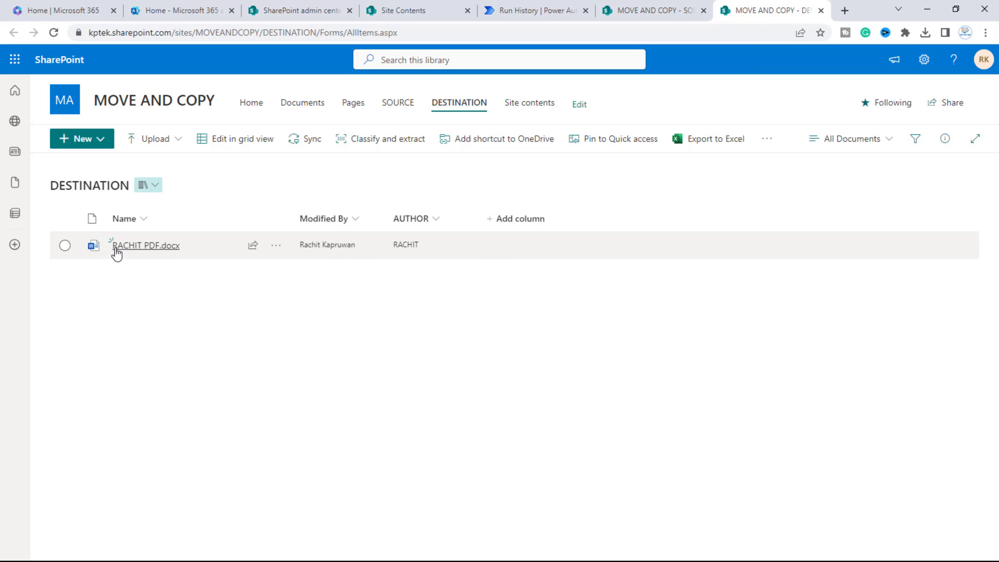
mouse_move(146, 250)
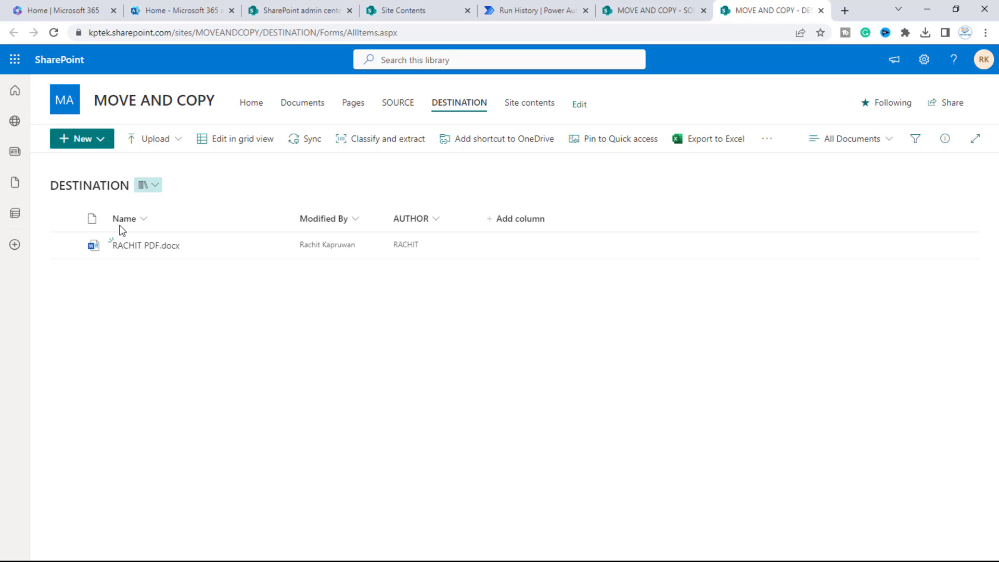
left_click(137, 246)
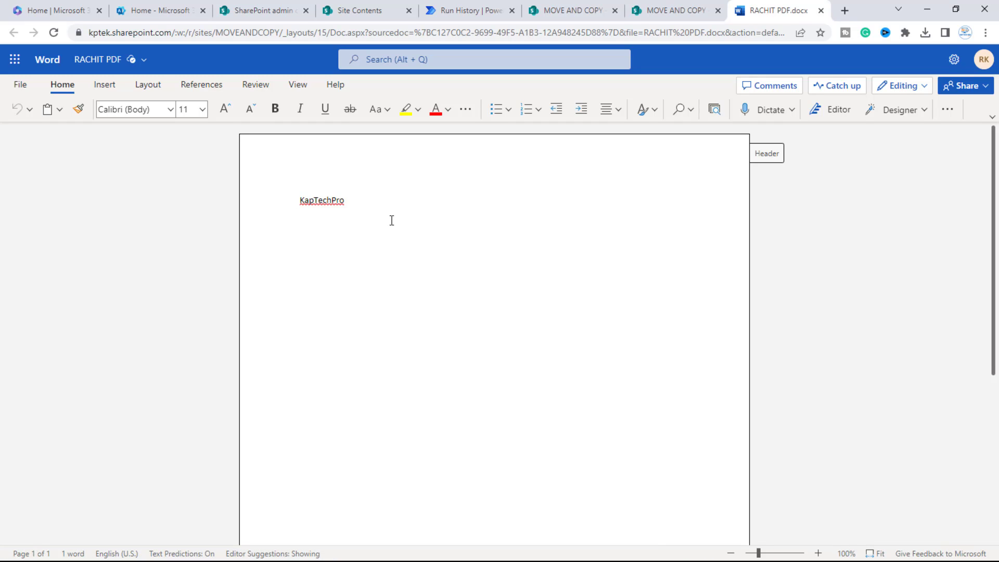
left_click(821, 11)
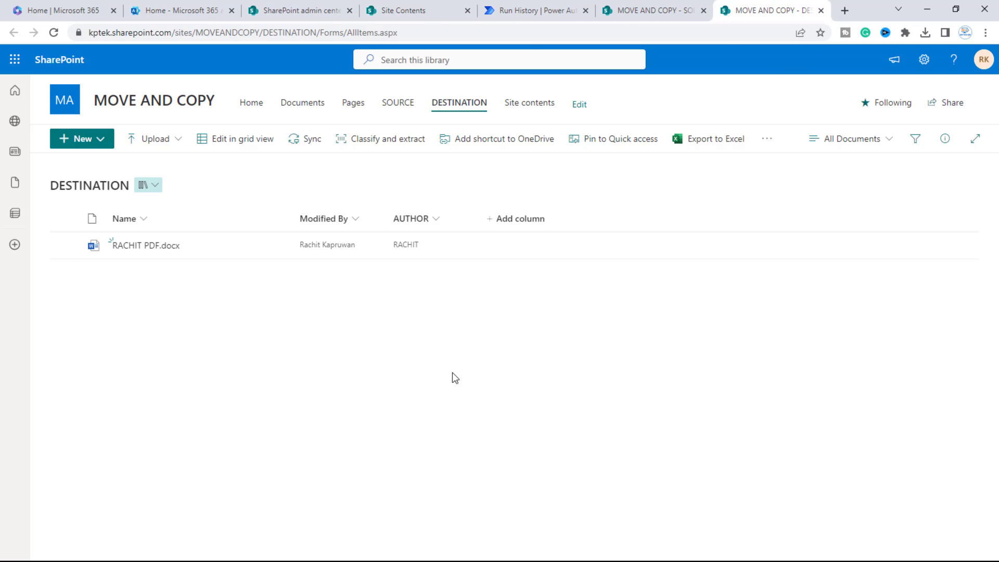